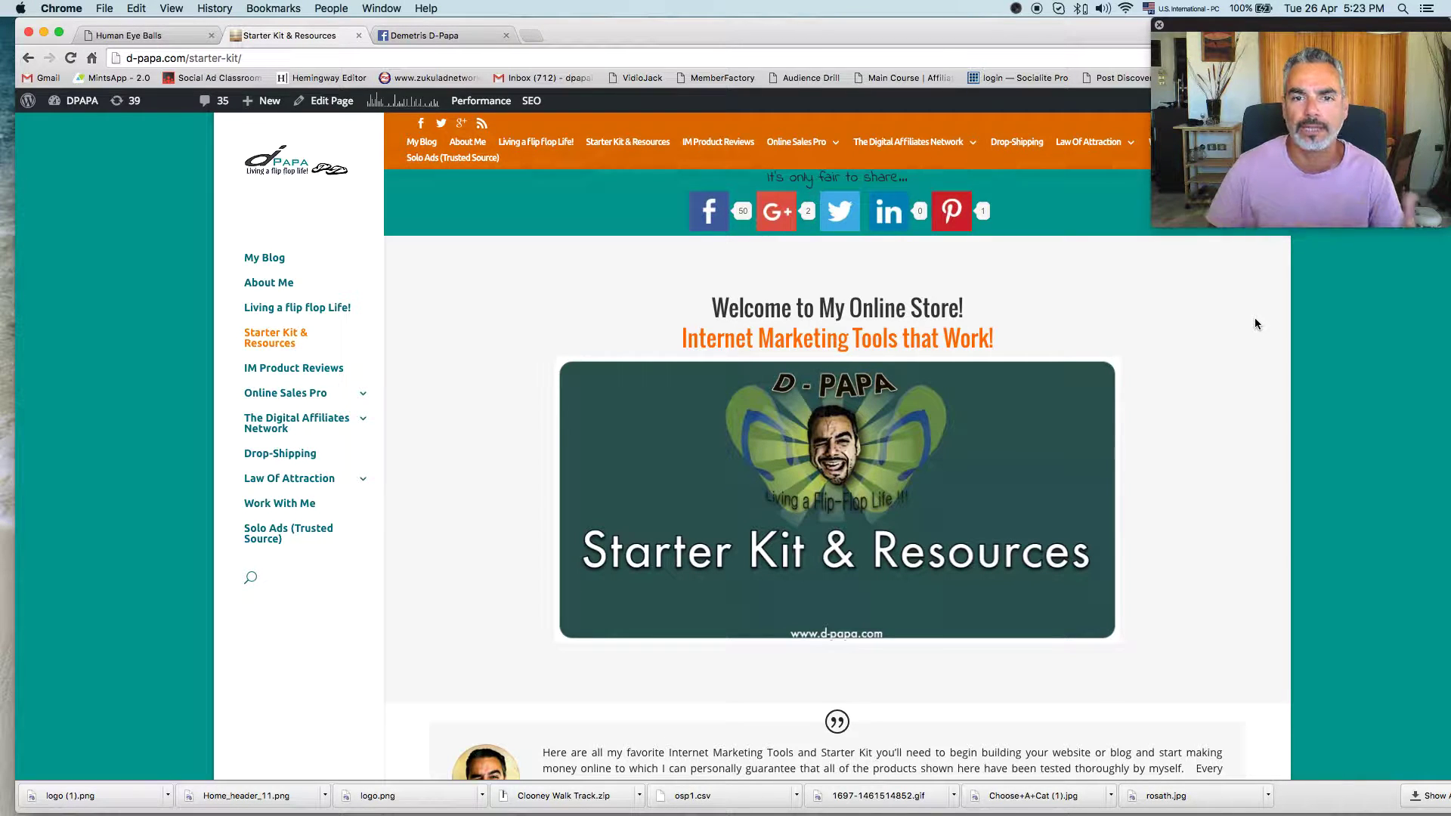
# Close a chat conversation on the Facebook profile page, then return to the Starter Kit & Resources page.
pyautogui.click(442, 35)
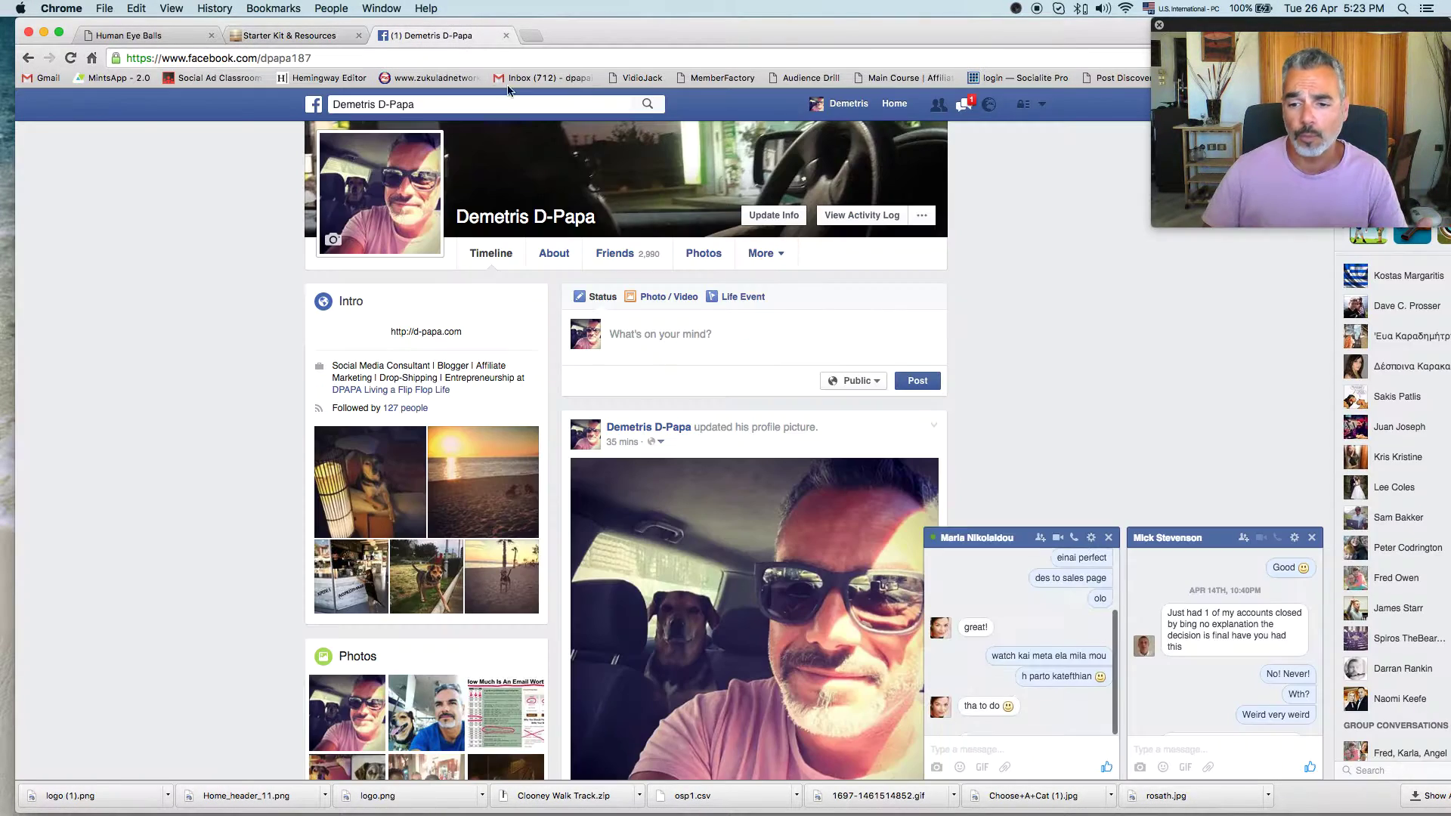
pyautogui.click(1110, 538)
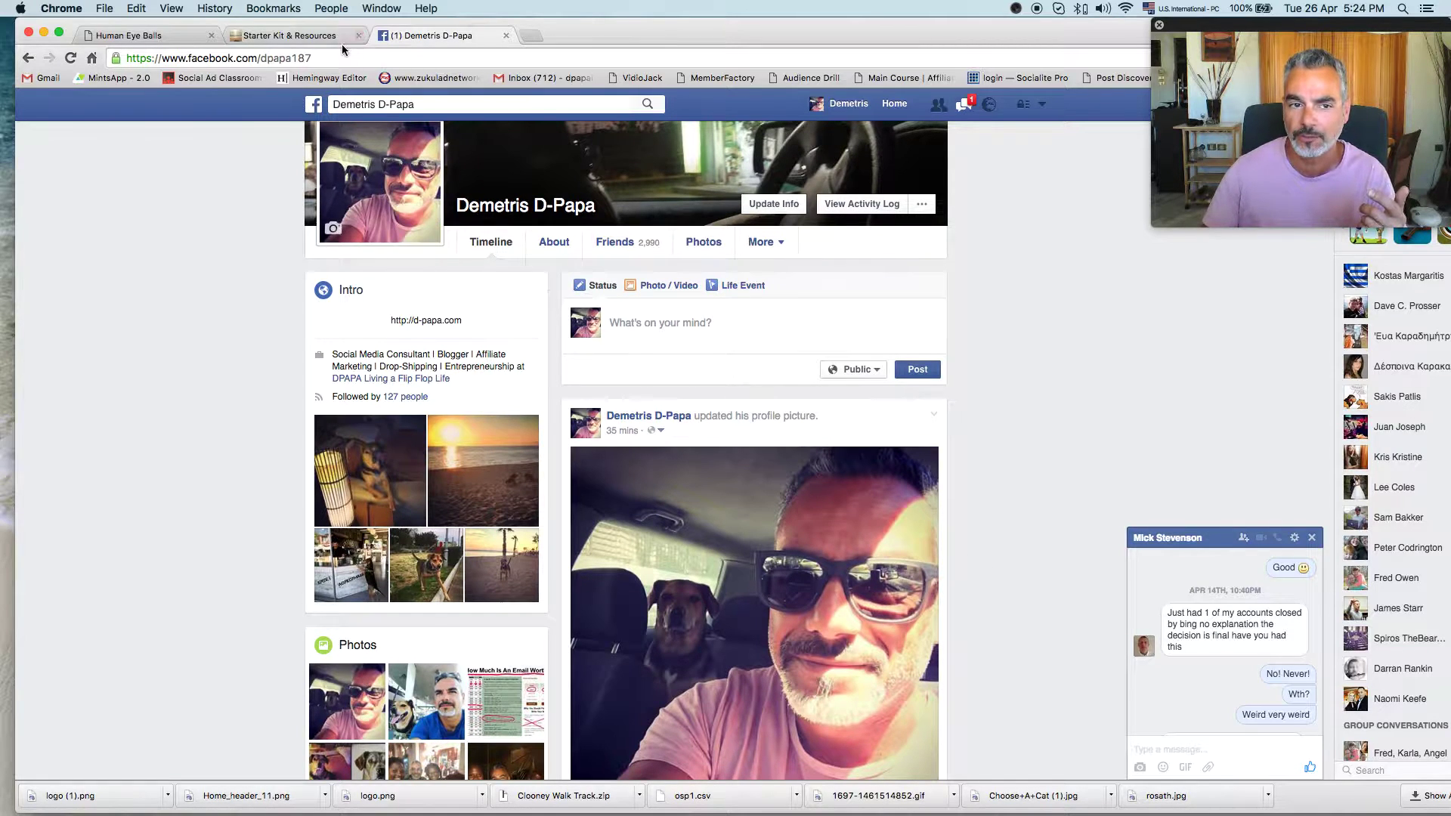
pyautogui.click(290, 35)
pyautogui.scroll(-5, 677, 332)
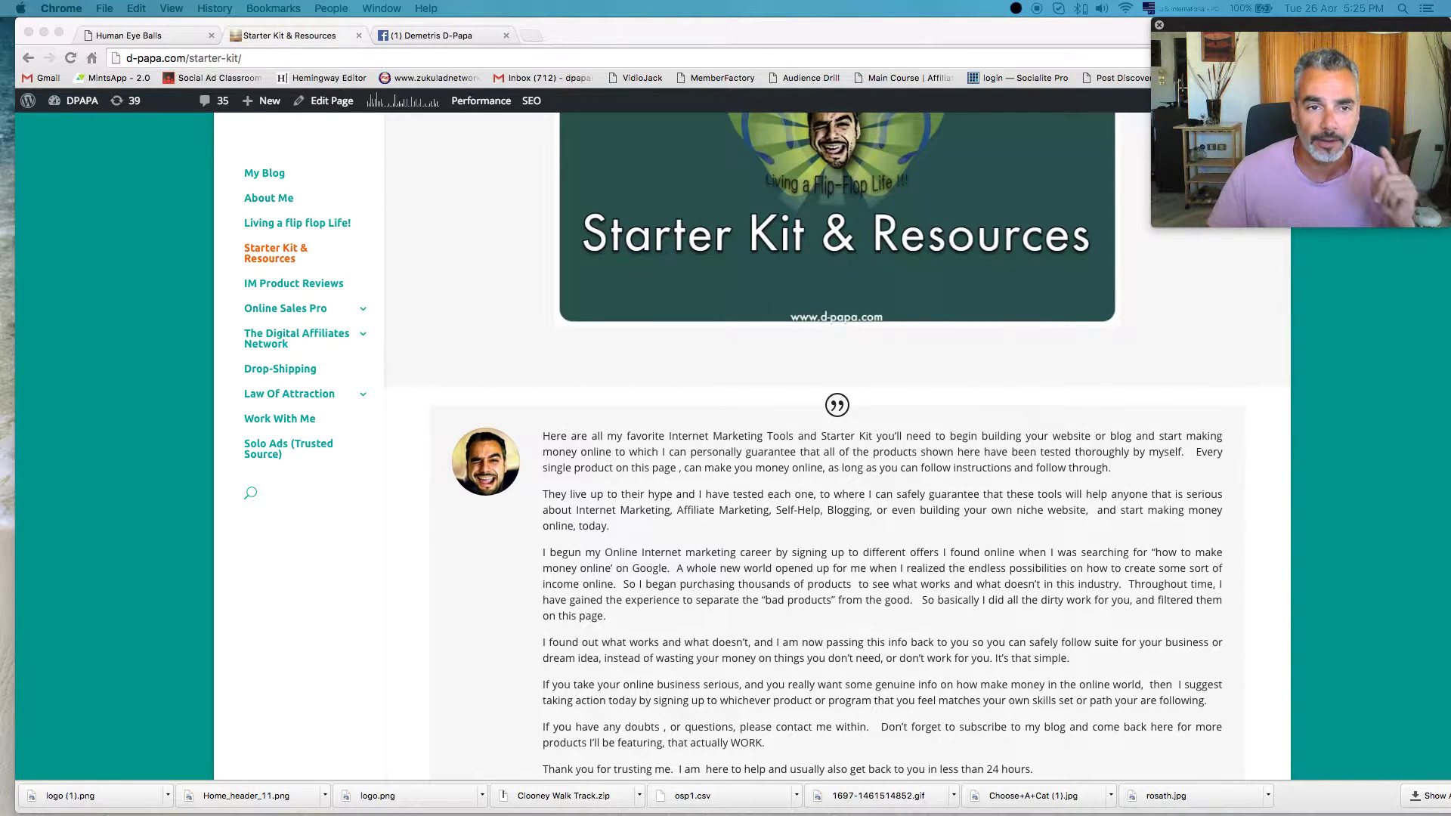
pyautogui.scroll(-5, 670, 376)
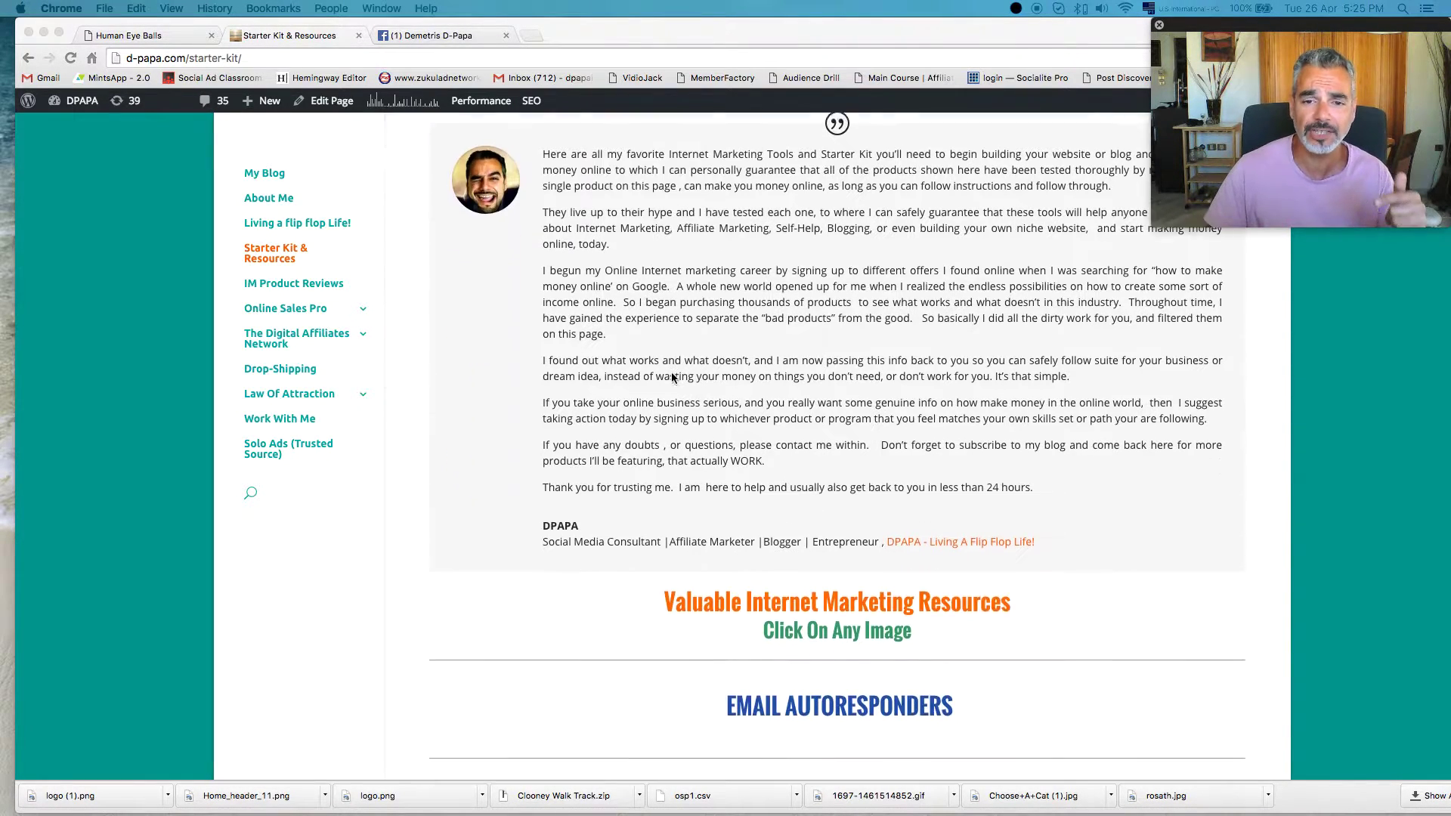
pyautogui.scroll(-5, 671, 373)
pyautogui.scroll(-3, 674, 368)
pyautogui.scroll(-5, 679, 374)
pyautogui.scroll(-5, 678, 366)
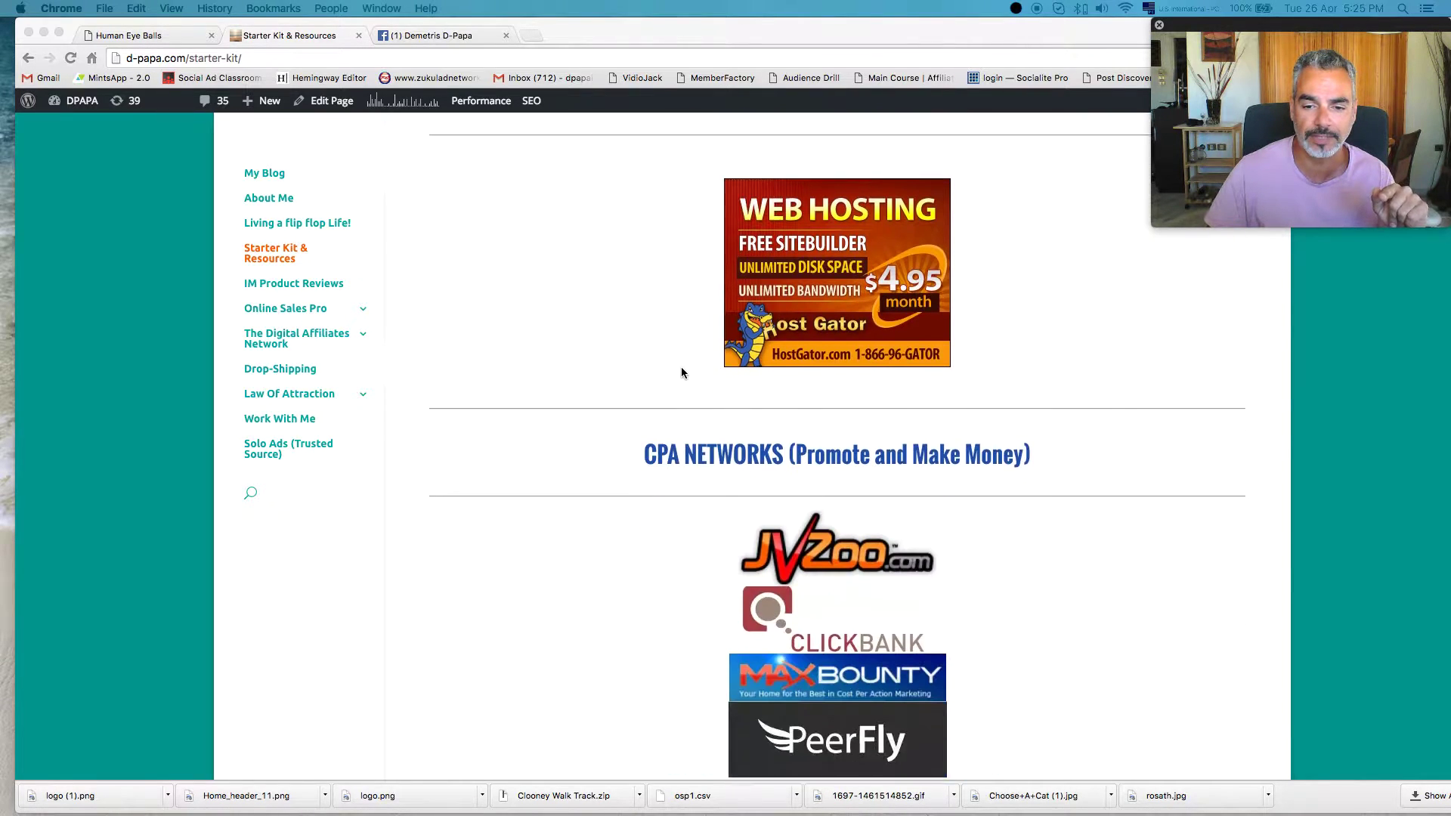
pyautogui.scroll(-5, 682, 366)
pyautogui.scroll(-4, 682, 366)
pyautogui.scroll(-5, 682, 365)
pyautogui.scroll(2, 682, 365)
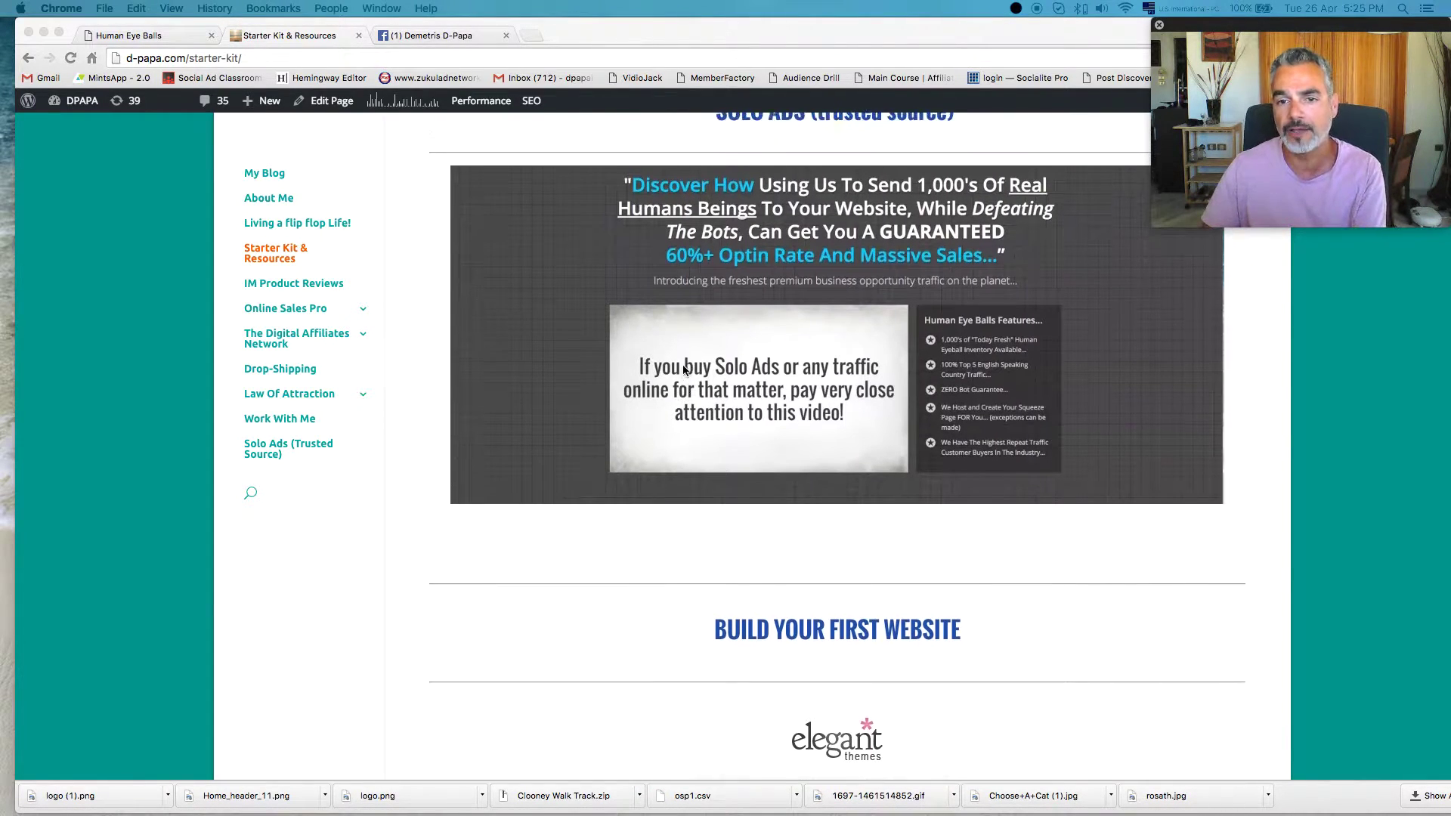
pyautogui.scroll(2, 682, 366)
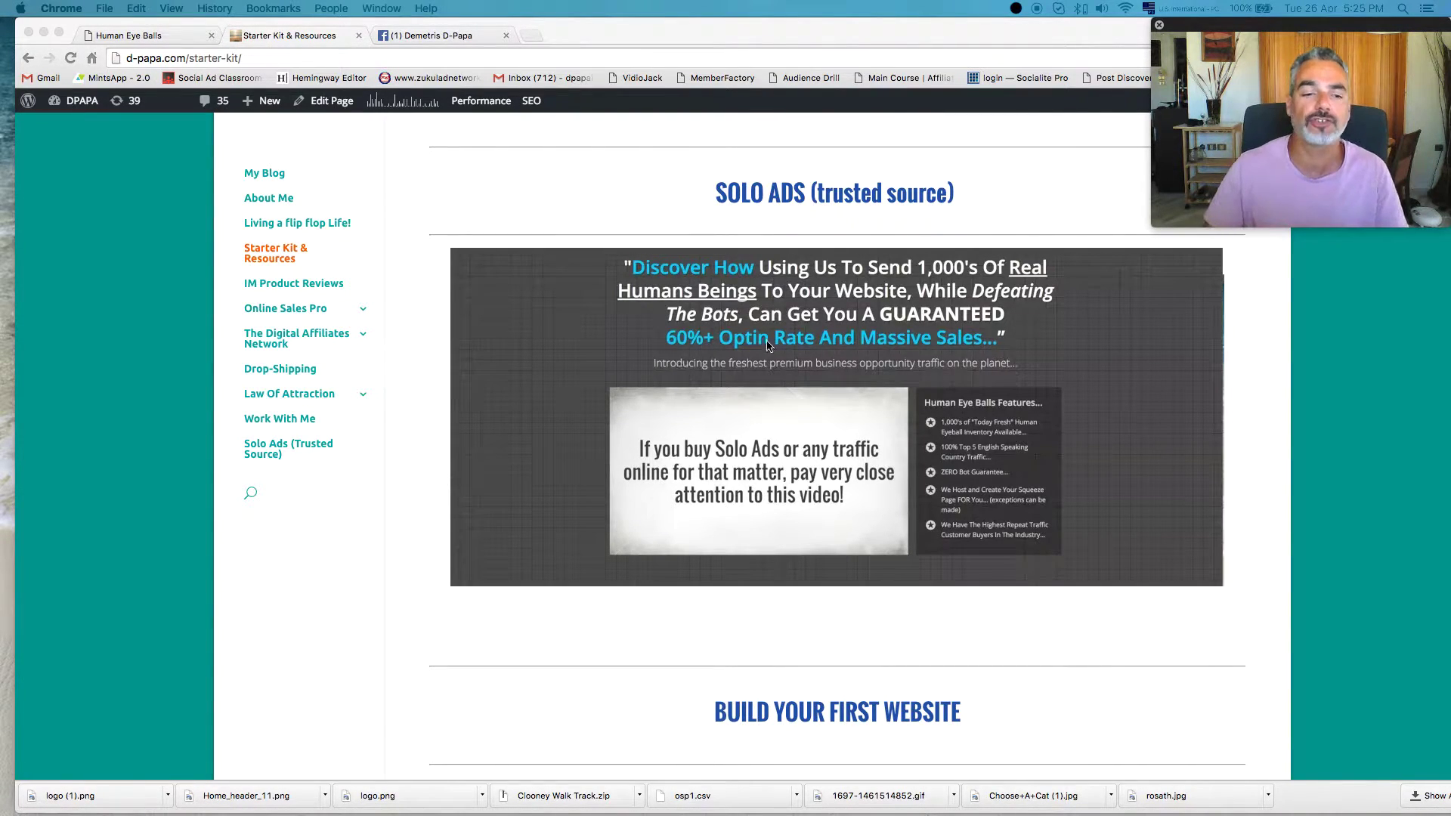
# Switch to the Human Eye Balls solo-ad sales page.
pyautogui.click(162, 34)
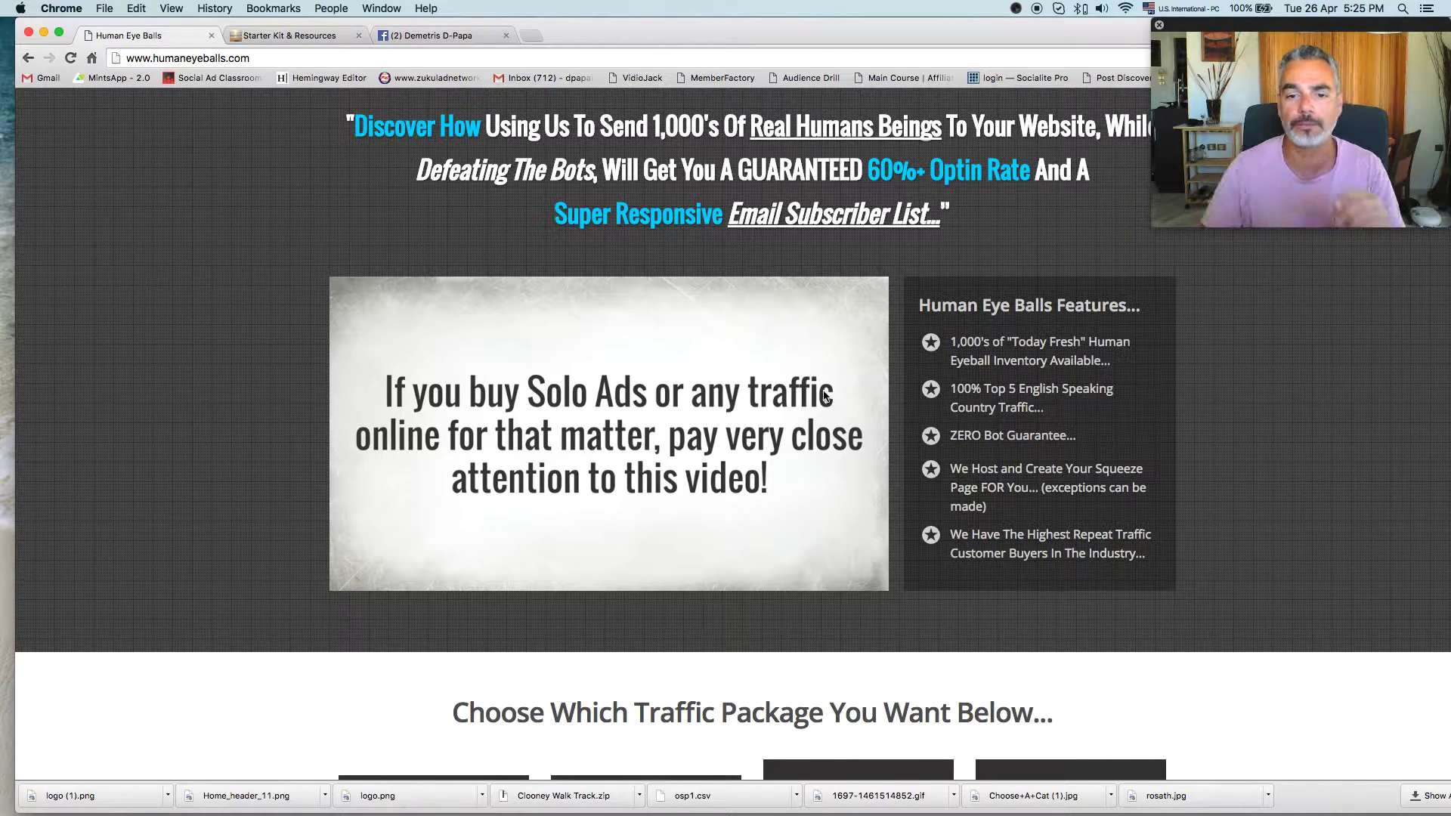
pyautogui.scroll(-5, 828, 391)
pyautogui.scroll(-5, 828, 392)
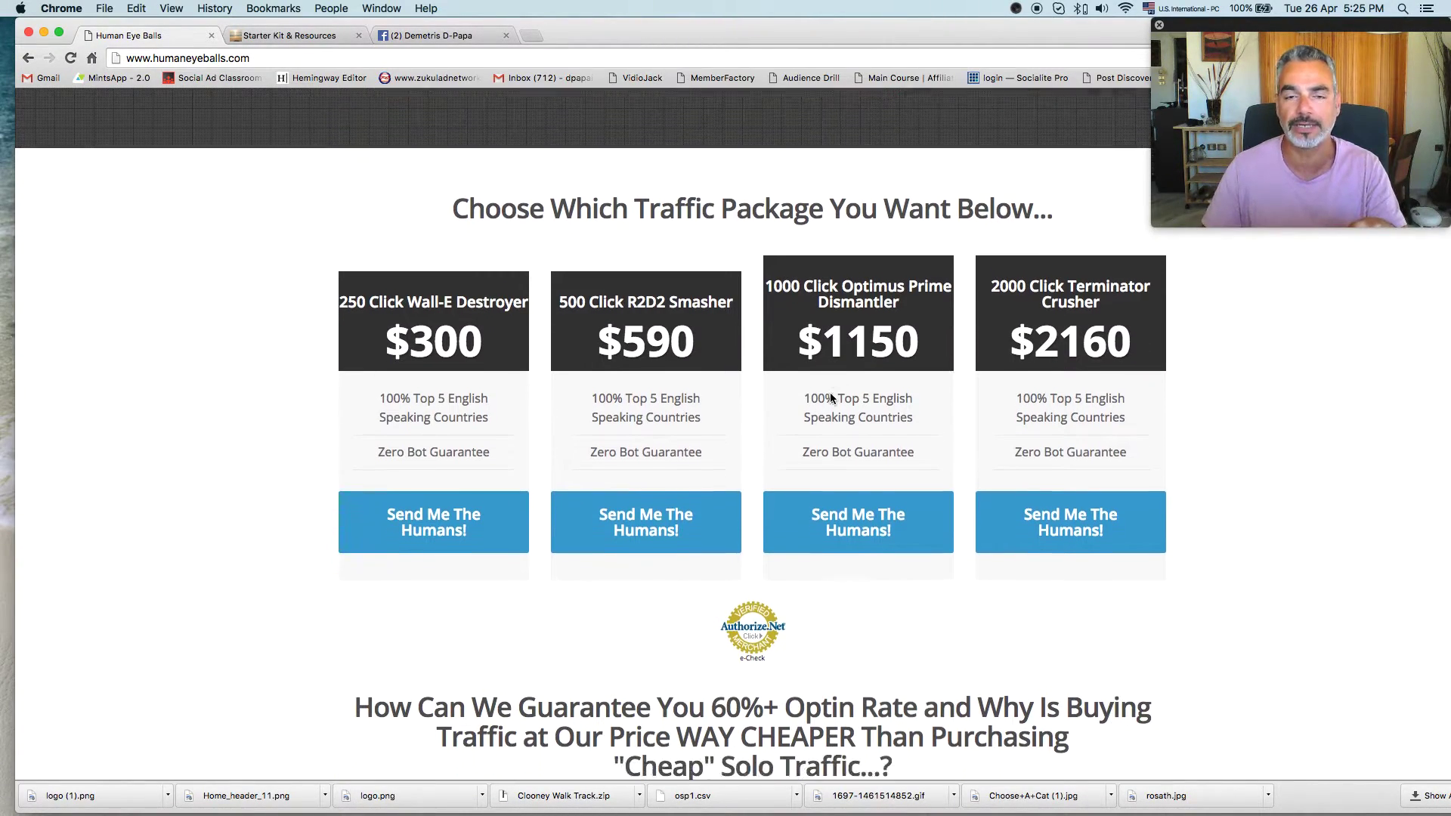
pyautogui.scroll(-2, 829, 392)
pyautogui.scroll(2, 830, 392)
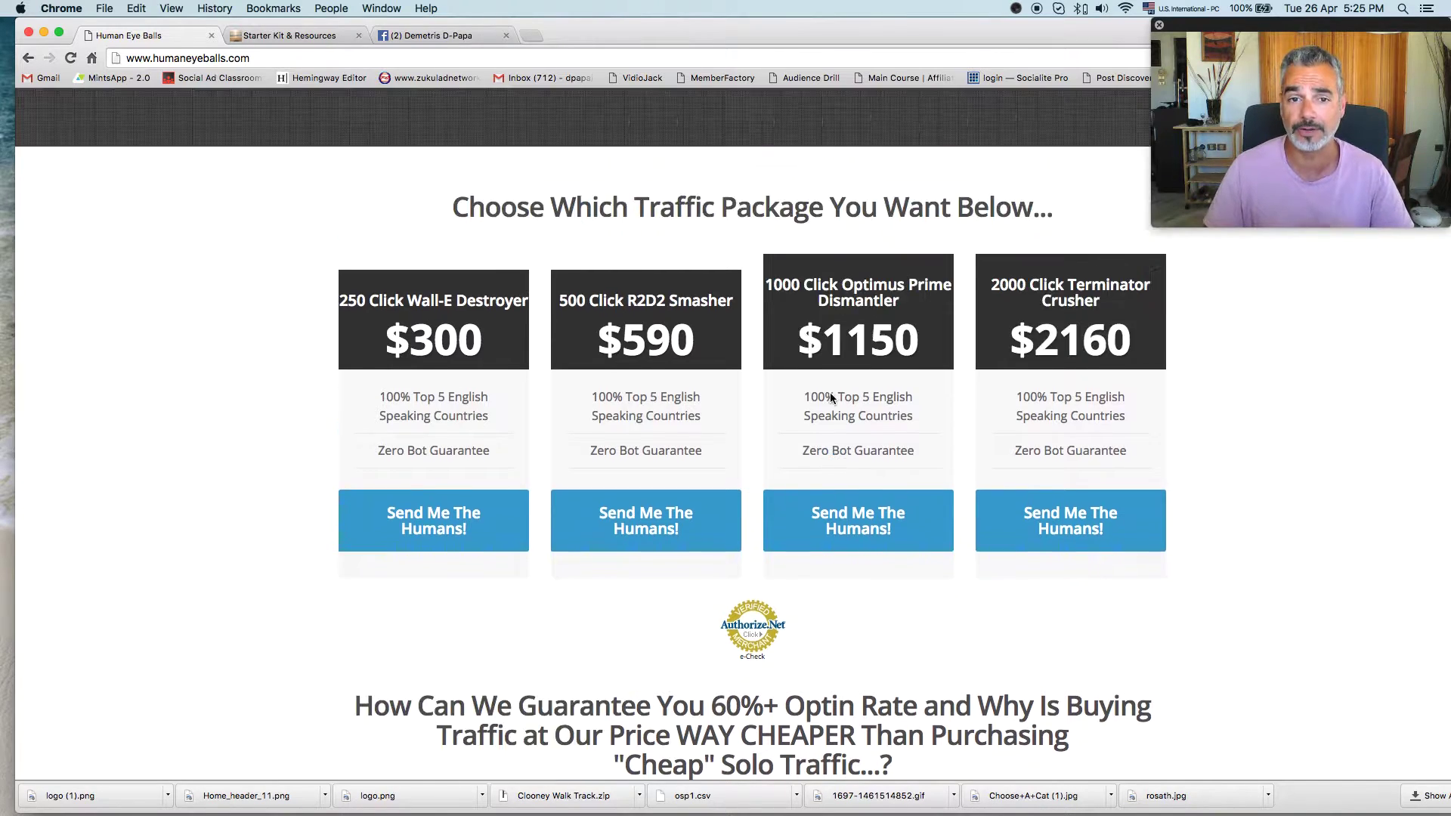
pyautogui.scroll(8, 830, 393)
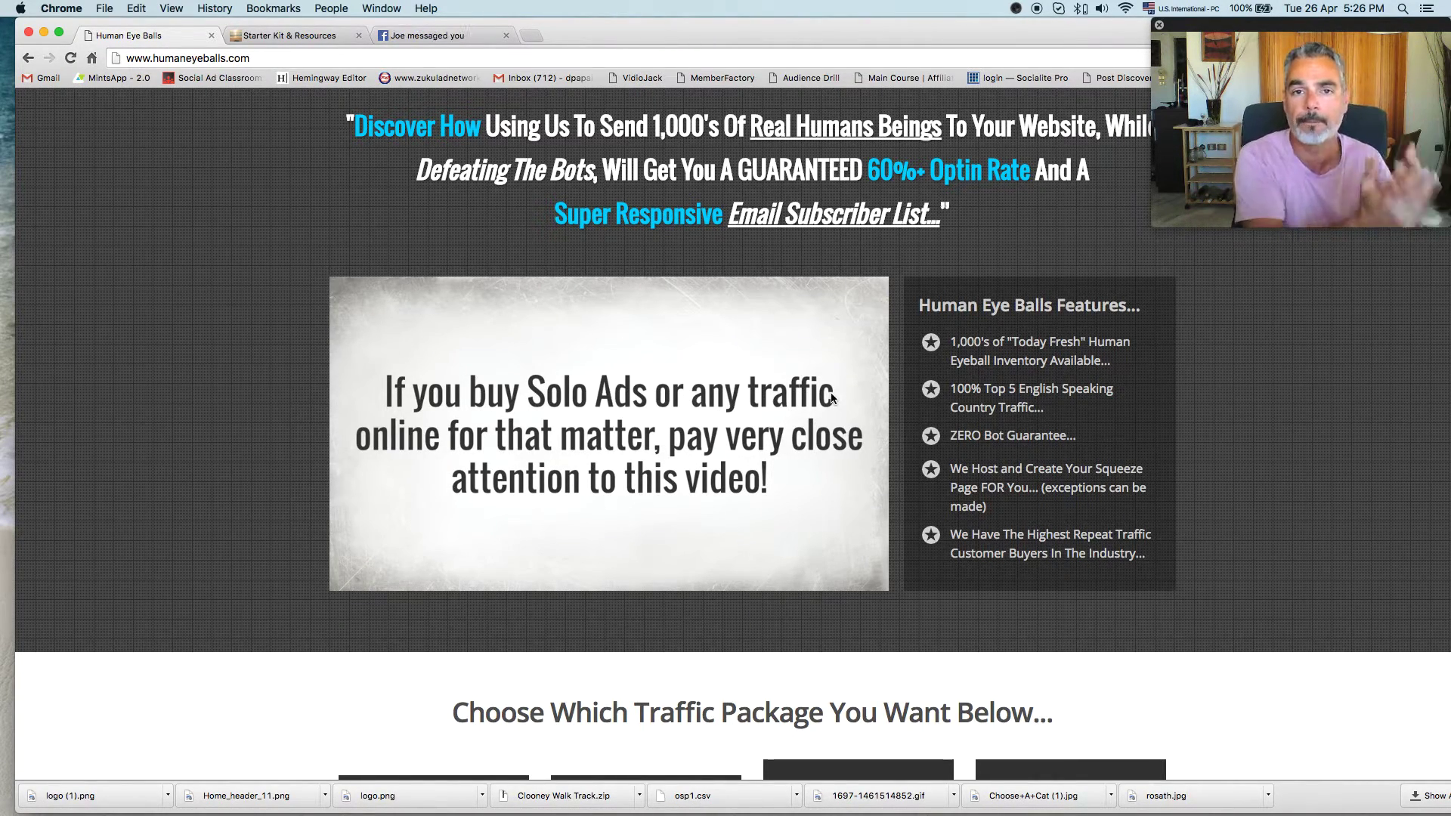
pyautogui.scroll(-4, 831, 397)
pyautogui.scroll(-5, 793, 488)
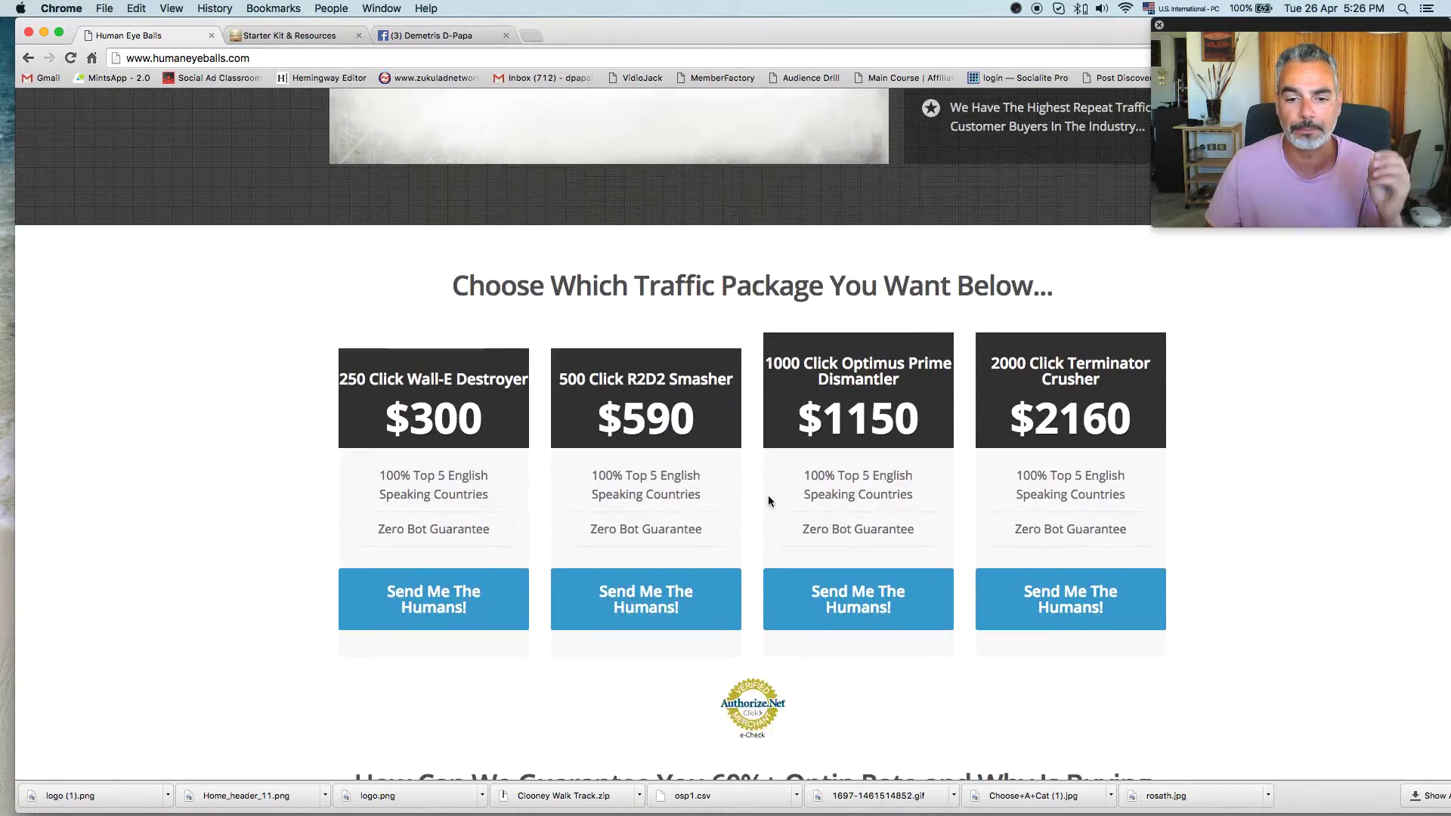
pyautogui.scroll(-5, 770, 499)
pyautogui.scroll(-4, 770, 500)
pyautogui.scroll(-4, 771, 499)
pyautogui.scroll(-4, 773, 496)
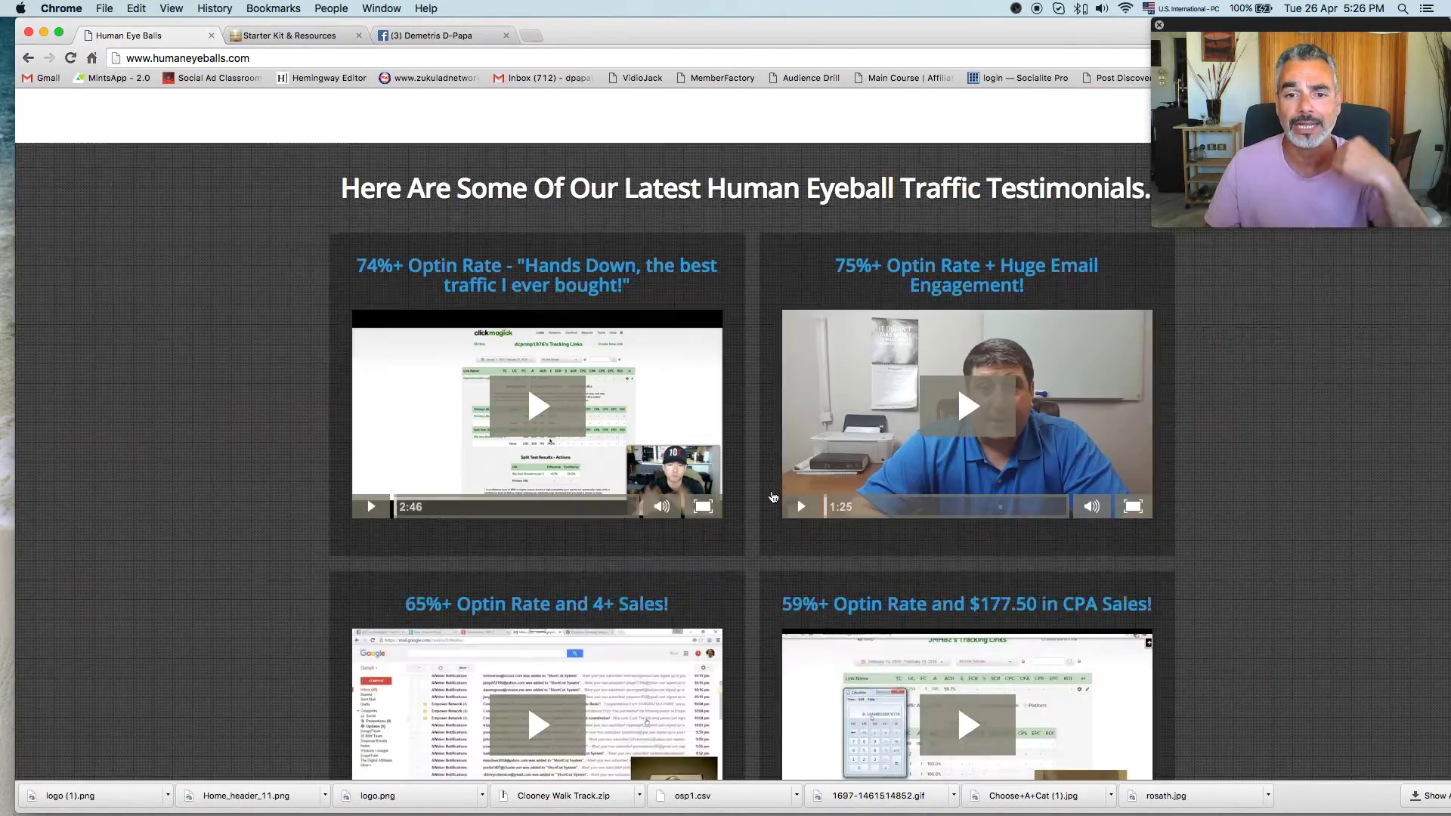
pyautogui.scroll(-2, 776, 493)
pyautogui.scroll(-3, 776, 492)
pyautogui.scroll(-3, 775, 493)
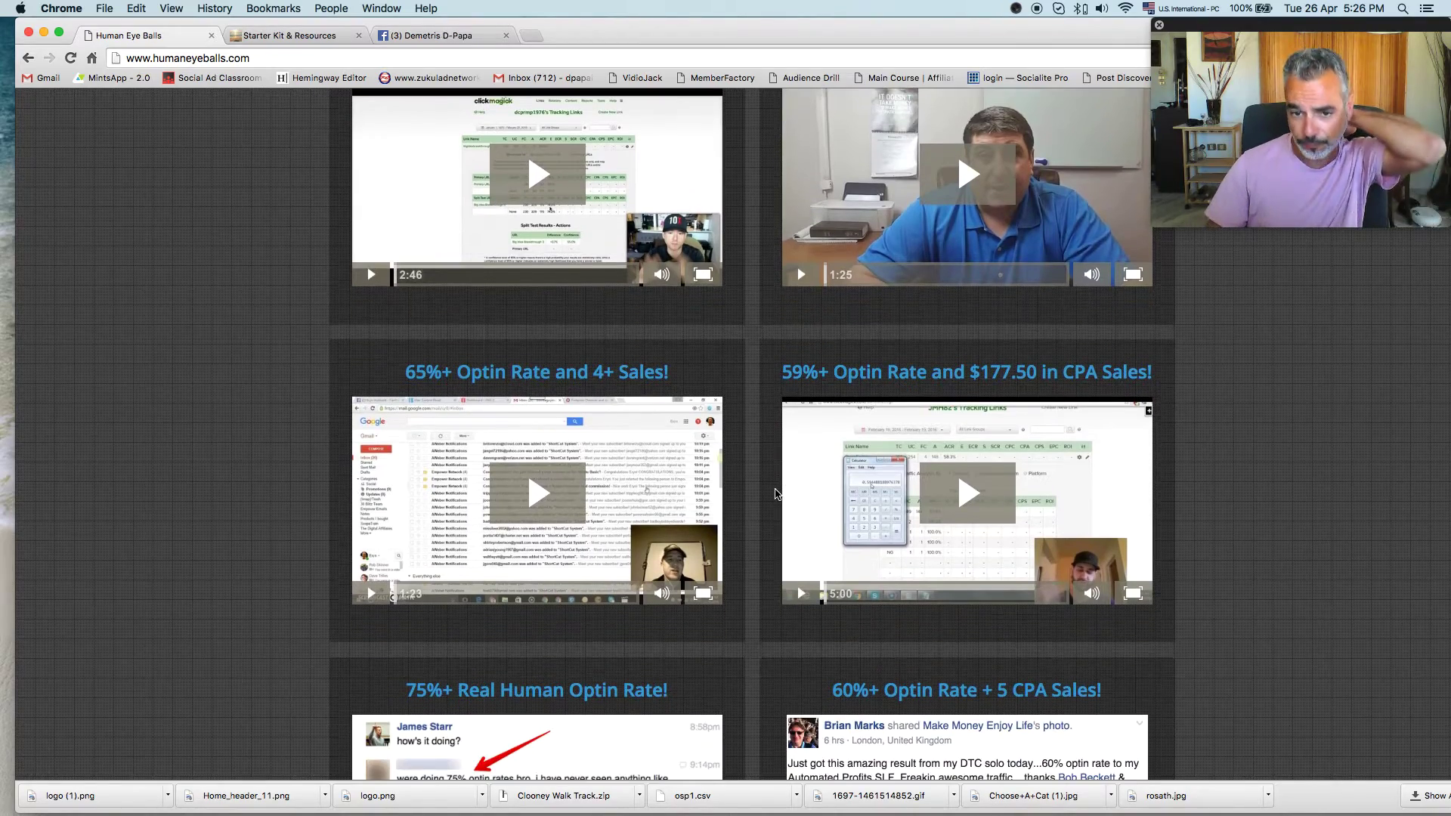
pyautogui.scroll(-4, 775, 493)
pyautogui.scroll(-4, 776, 492)
pyautogui.scroll(-2, 776, 493)
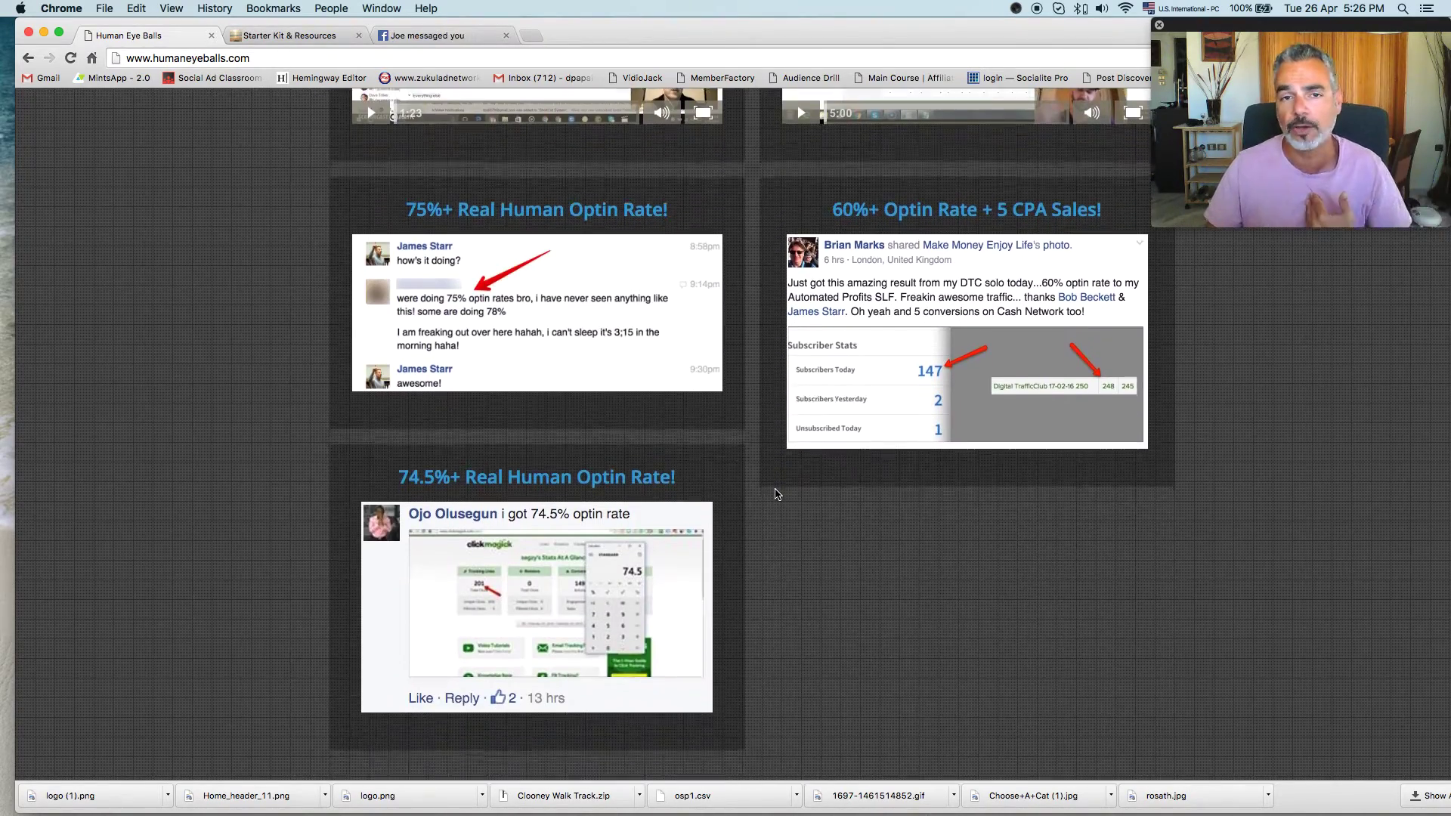
pyautogui.scroll(-2, 776, 492)
pyautogui.scroll(-2, 776, 493)
pyautogui.scroll(-8, 776, 494)
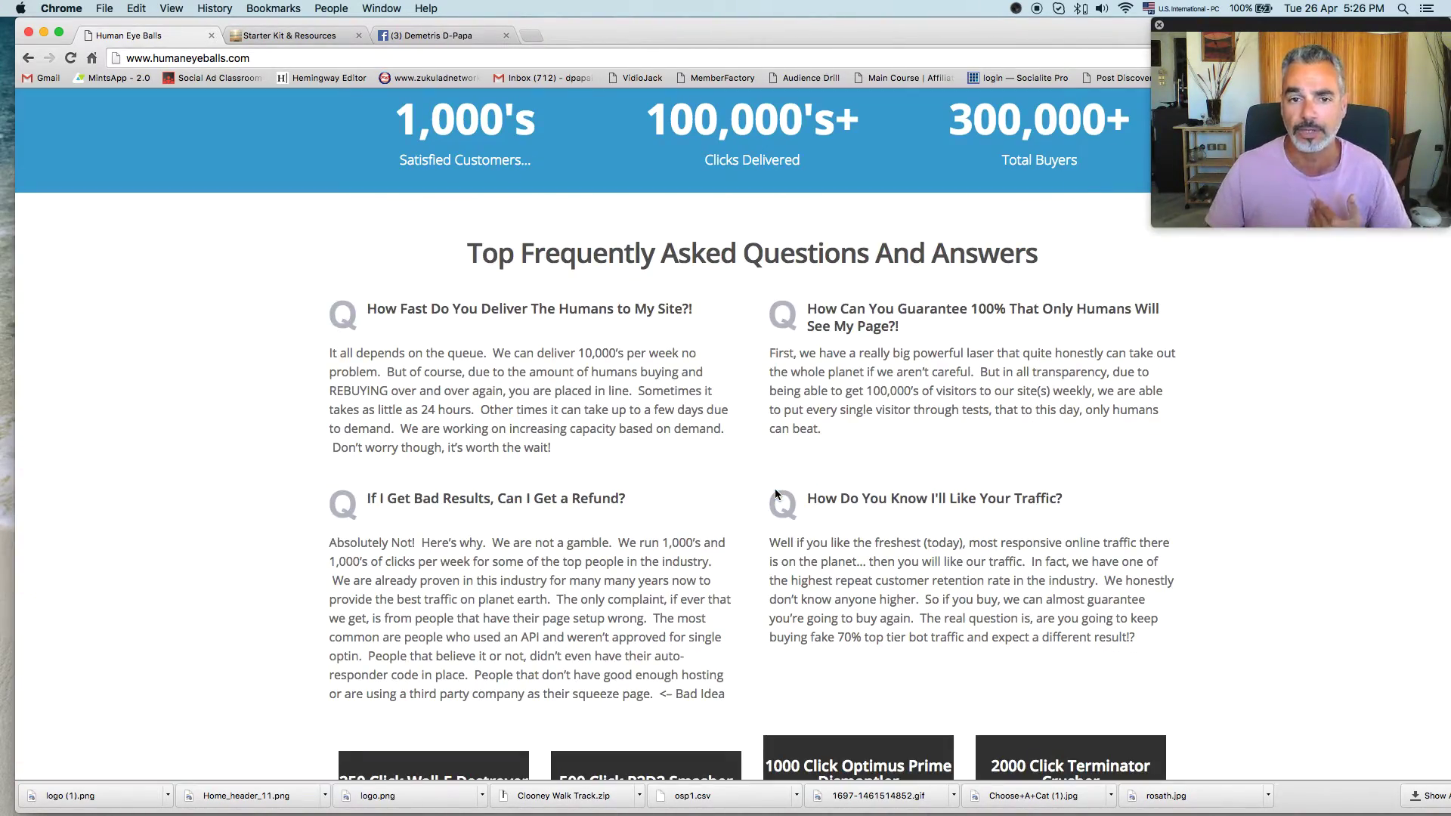
pyautogui.scroll(-2, 776, 493)
pyautogui.scroll(-4, 776, 493)
pyautogui.scroll(-3, 776, 493)
pyautogui.scroll(-2, 776, 493)
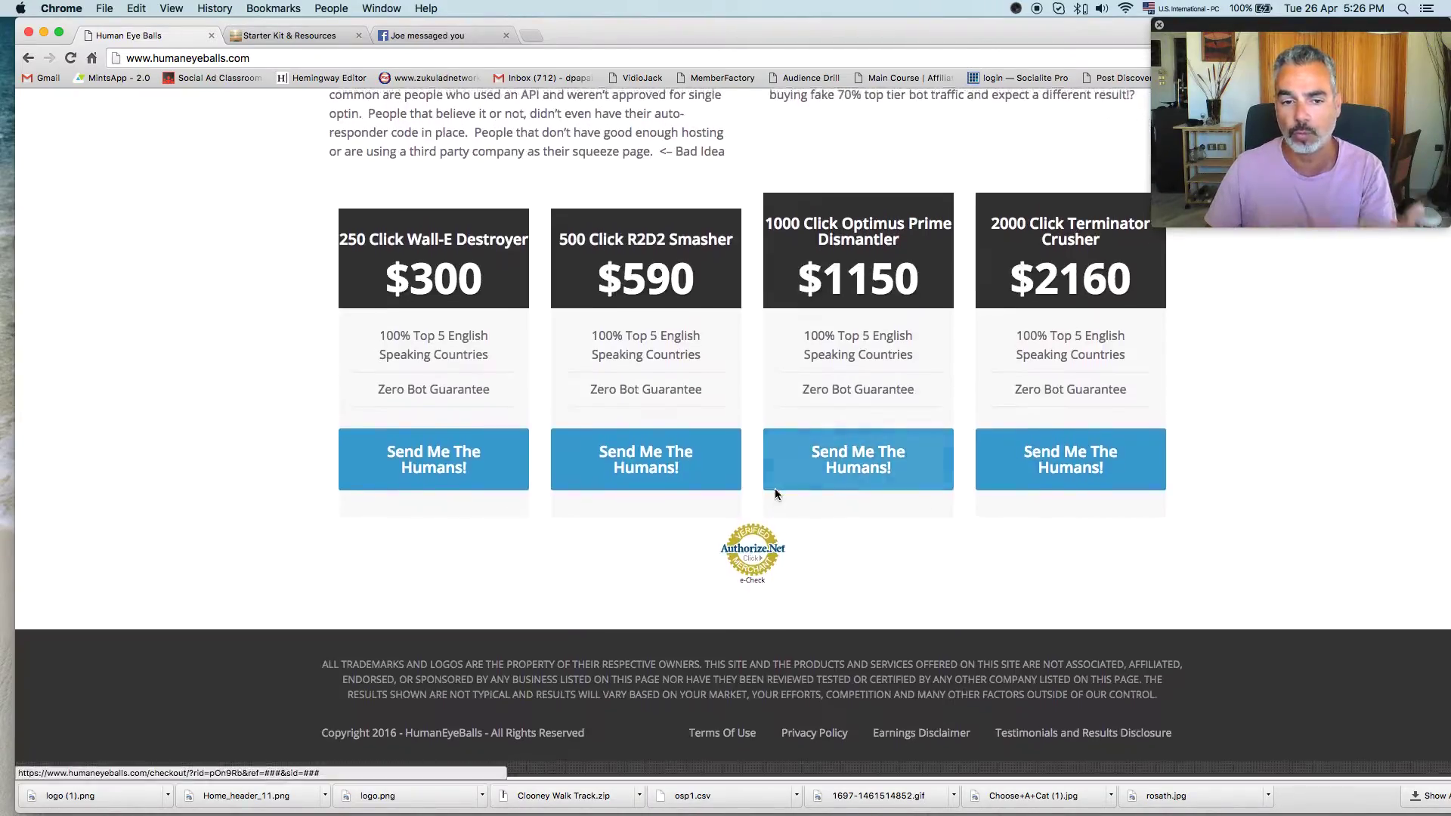
pyautogui.scroll(10, 775, 488)
pyautogui.scroll(10, 776, 488)
pyautogui.scroll(8, 775, 489)
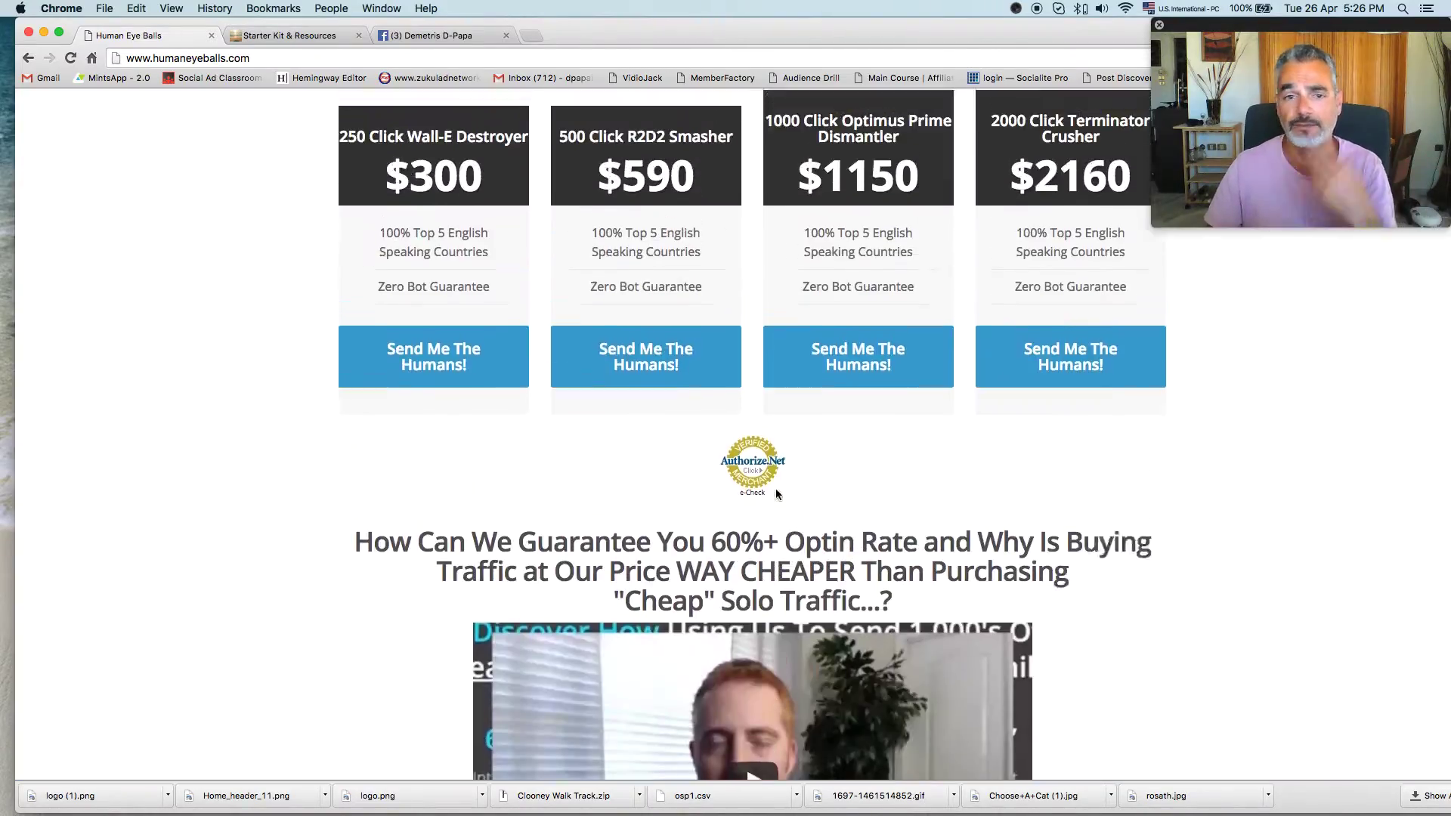
pyautogui.scroll(6, 776, 489)
pyautogui.scroll(-3, 779, 489)
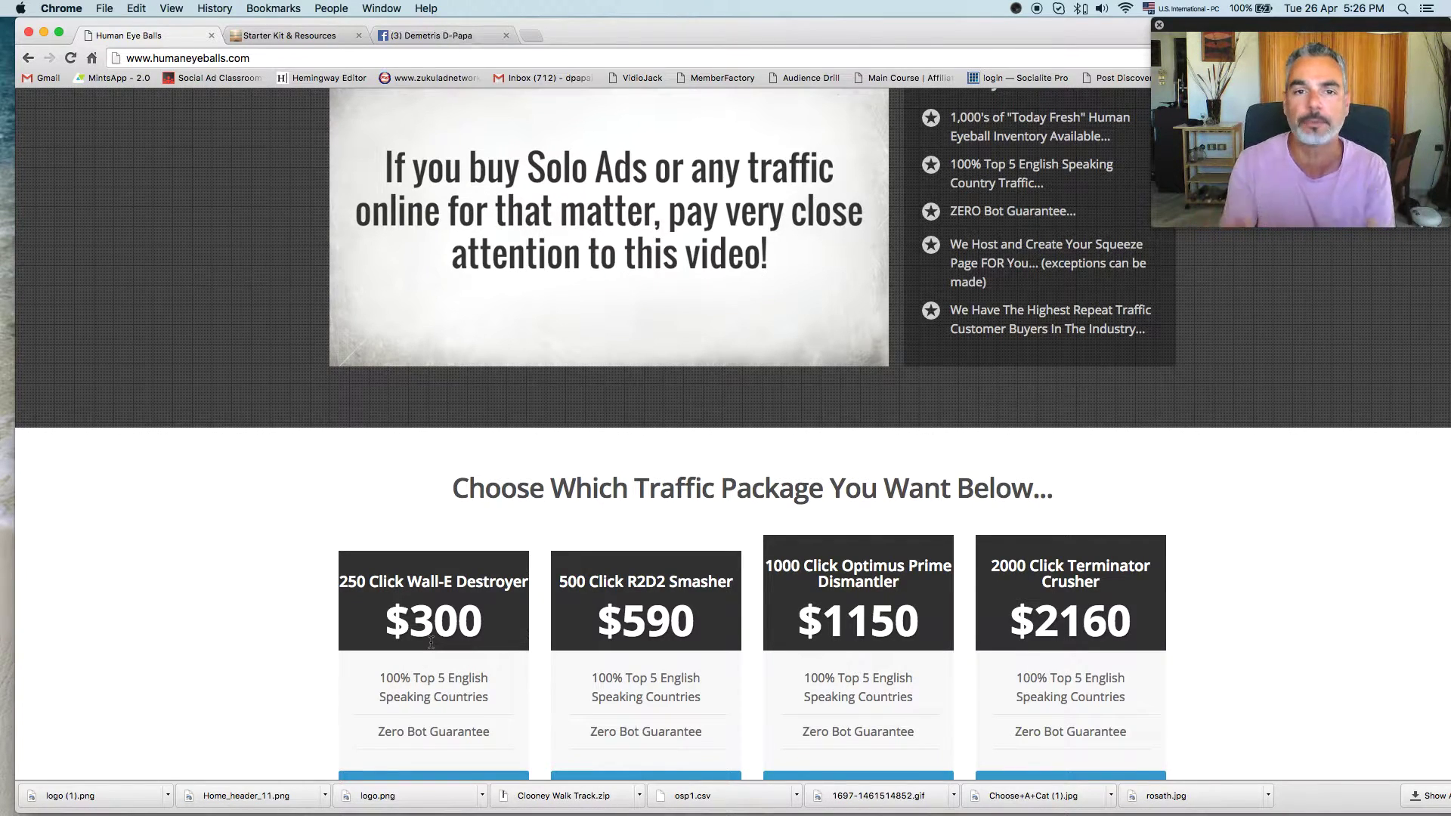
pyautogui.scroll(5, 431, 643)
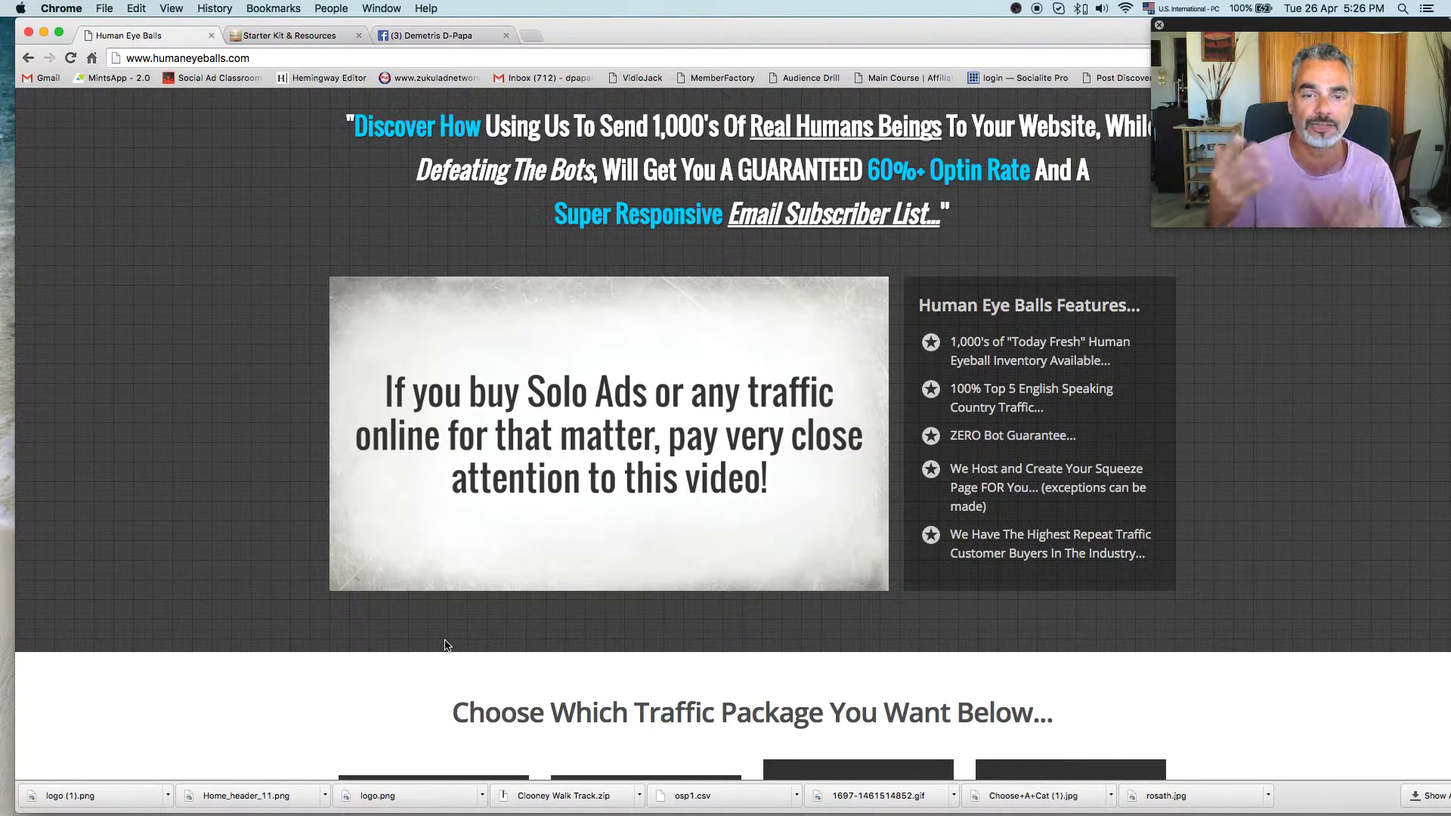
# Open Solo Ads (Trusted Source) from the Starter Kit sidebar, then return to the Human Eye Balls page.
pyautogui.click(288, 39)
pyautogui.click(273, 449)
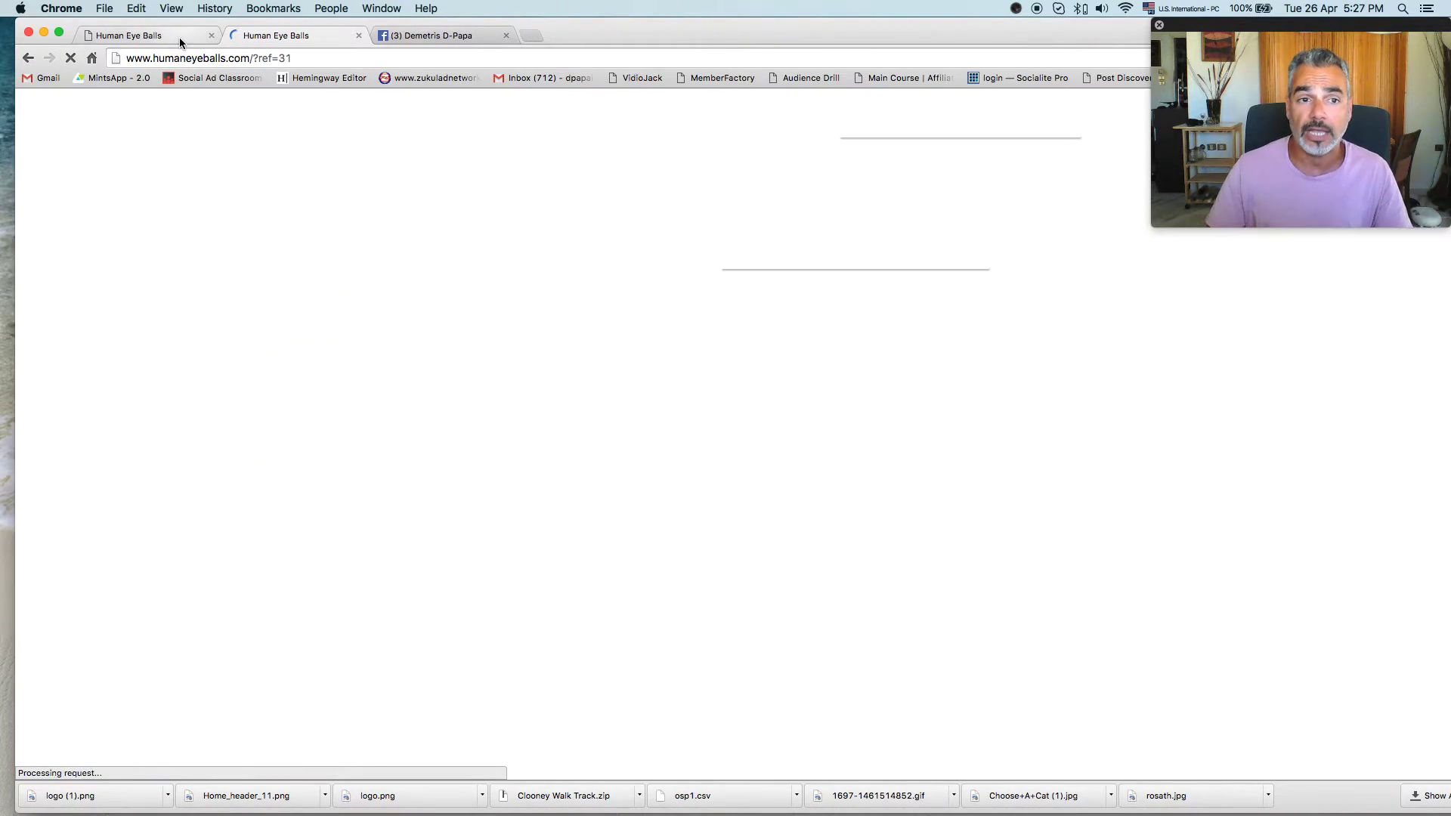
pyautogui.click(179, 37)
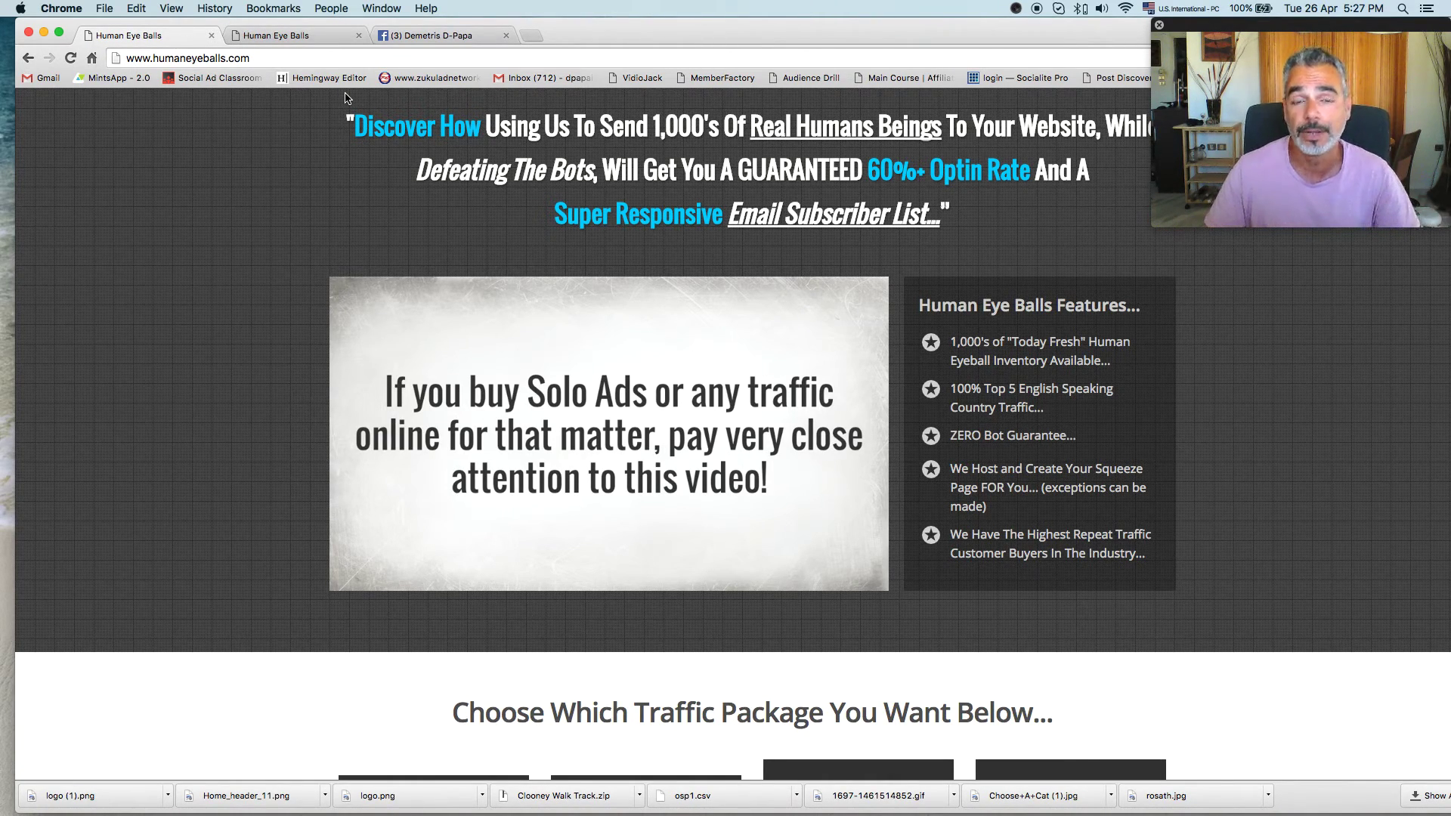
pyautogui.scroll(-5, 593, 181)
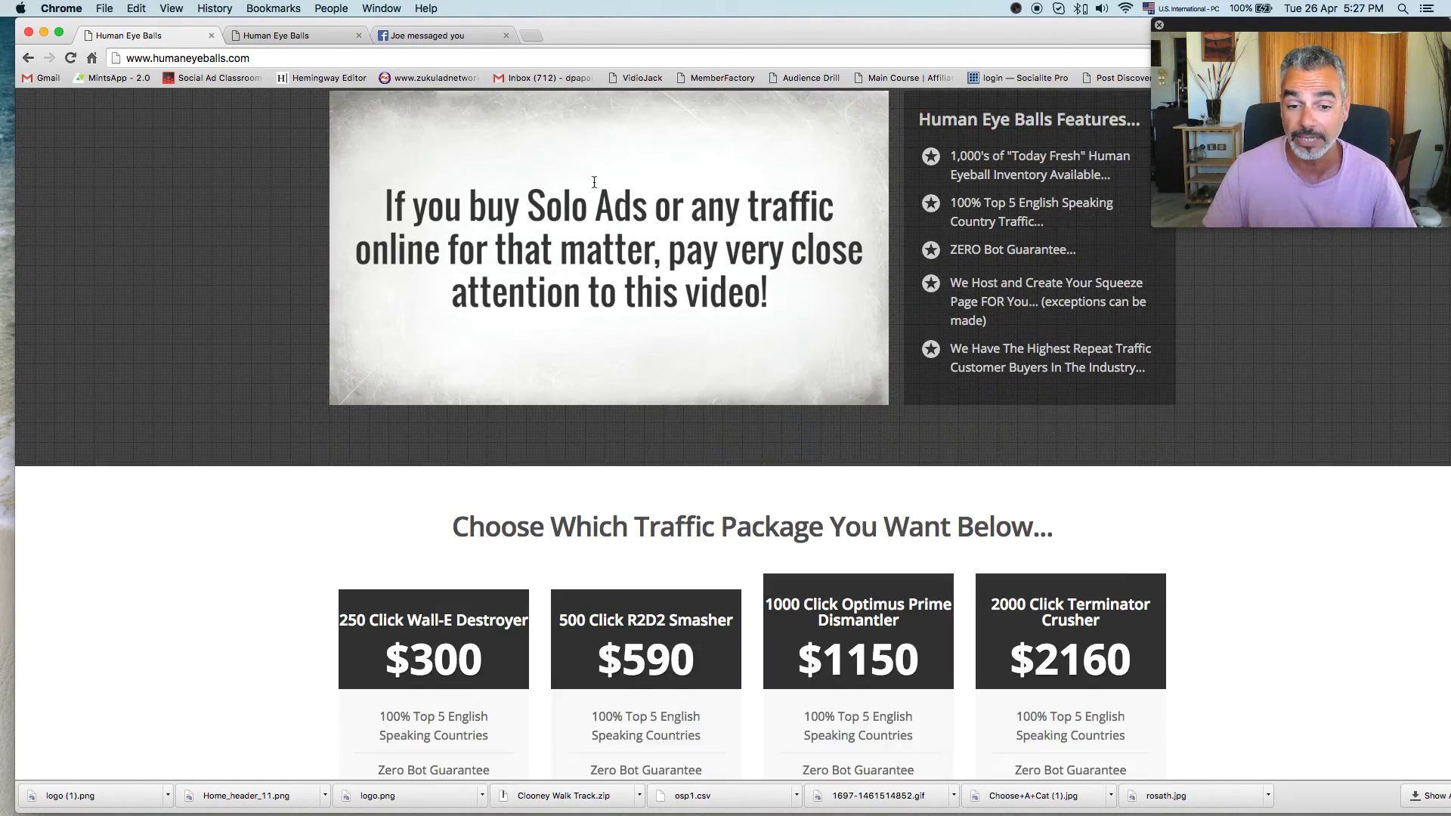
pyautogui.scroll(-2, 593, 181)
pyautogui.scroll(5, 593, 181)
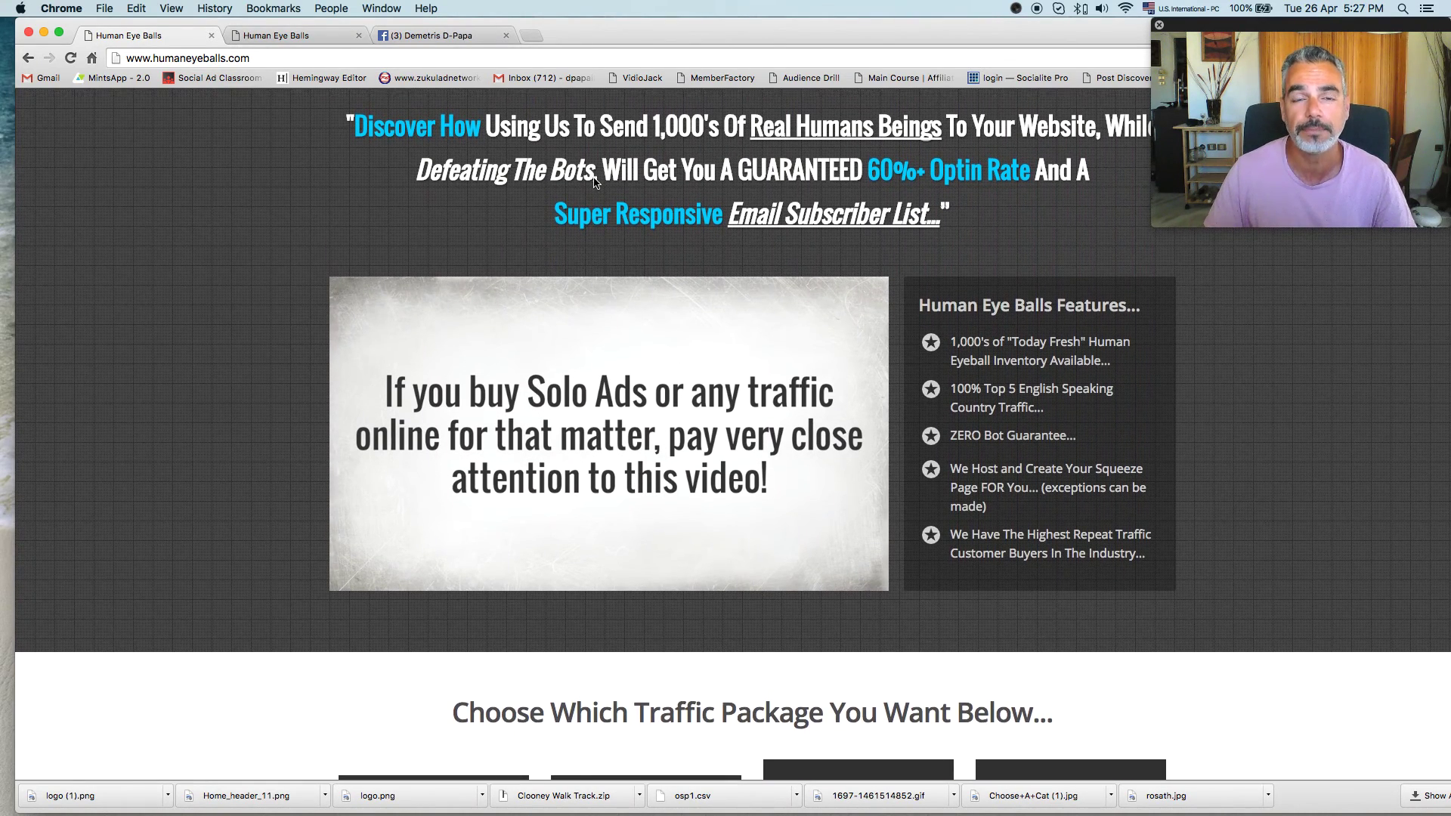